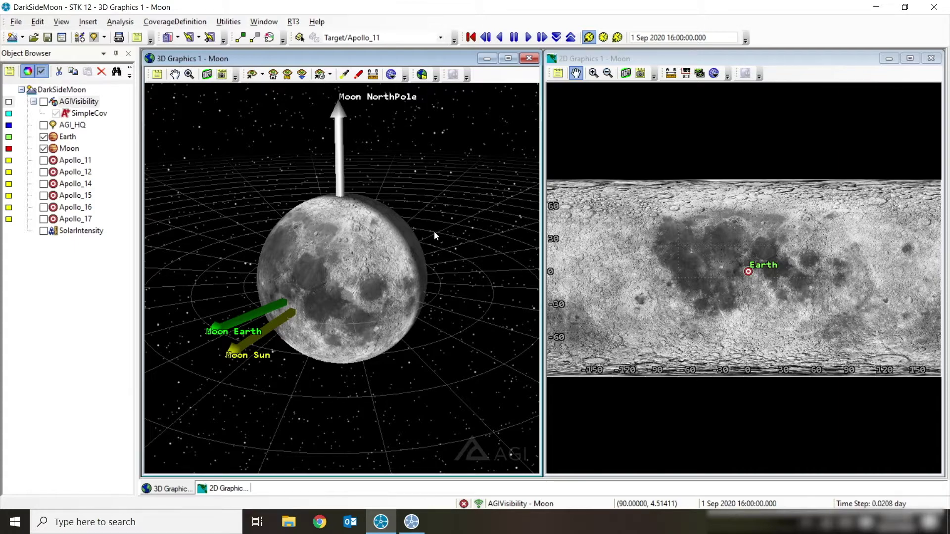
- Tilt the 3D Moon so the grid lies flatter and the Earth and Sun vectors face the camera
{"action": "left_click_drag", "start_coordinate": [295, 296], "coordinate": [353, 271]}
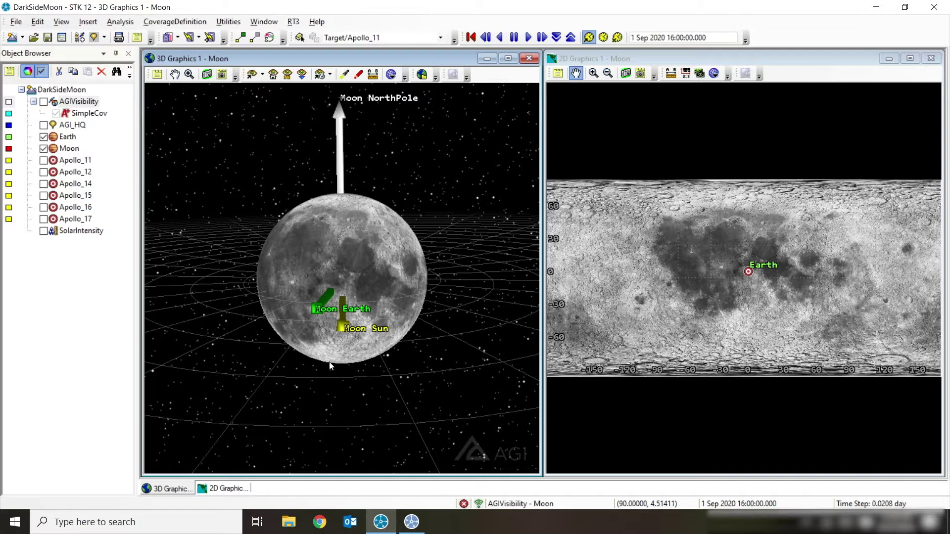
- Zoom in on the 3D Moon and animate forward to 24 Sep 2020 18:00
{"action": "scroll", "coordinate": [345, 264], "scroll_direction": "up", "scroll_amount": 3}
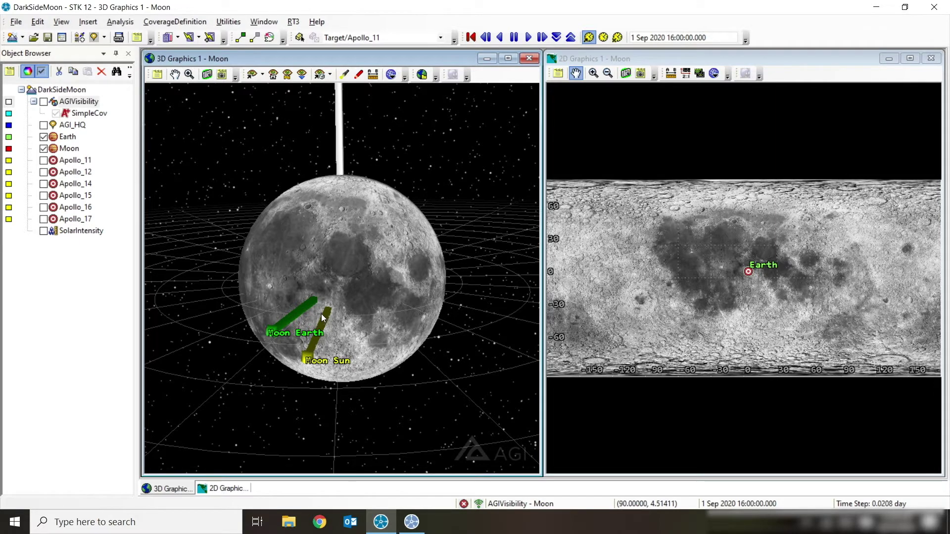
{"action": "scroll", "coordinate": [333, 250], "scroll_direction": "up", "scroll_amount": 1}
{"action": "left_click", "coordinate": [534, 39]}
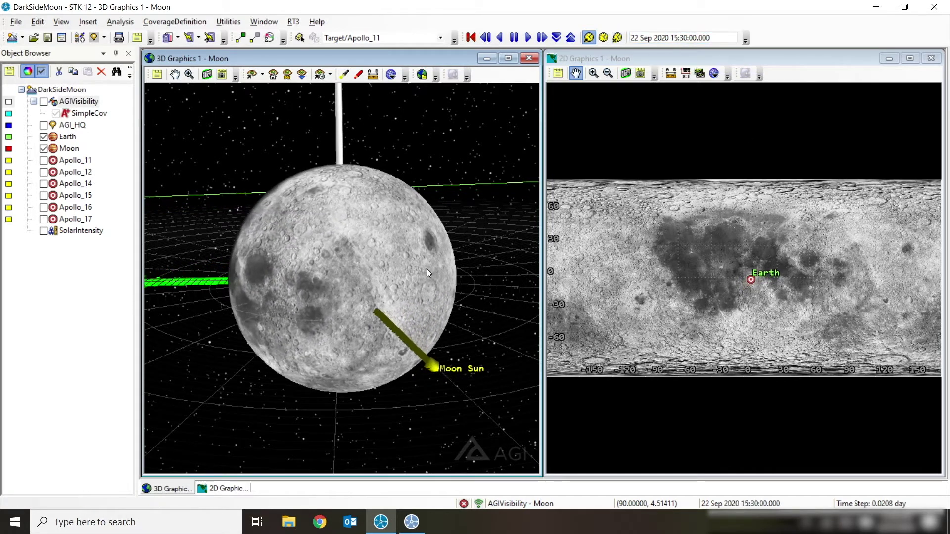
- Pause, reset to the scenario start, replay forward over the pole and stop at 27 Sep 2020 20:30
{"action": "left_click", "coordinate": [514, 37]}
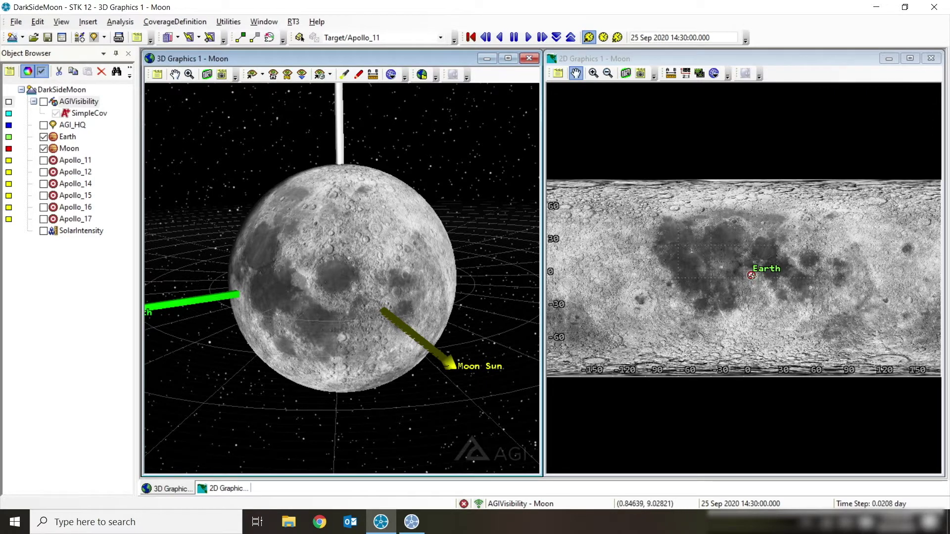
{"action": "left_click_drag", "start_coordinate": [415, 282], "coordinate": [334, 280]}
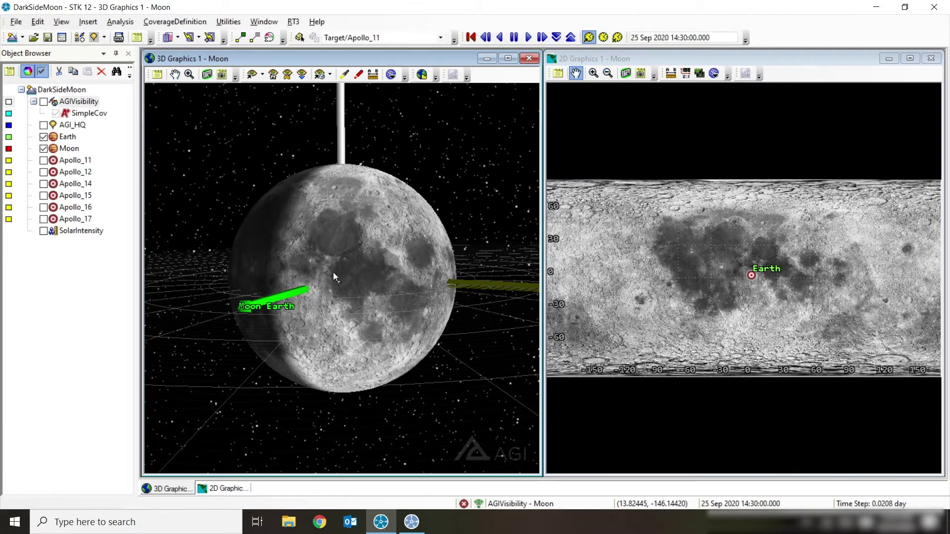
{"action": "left_click", "coordinate": [470, 39]}
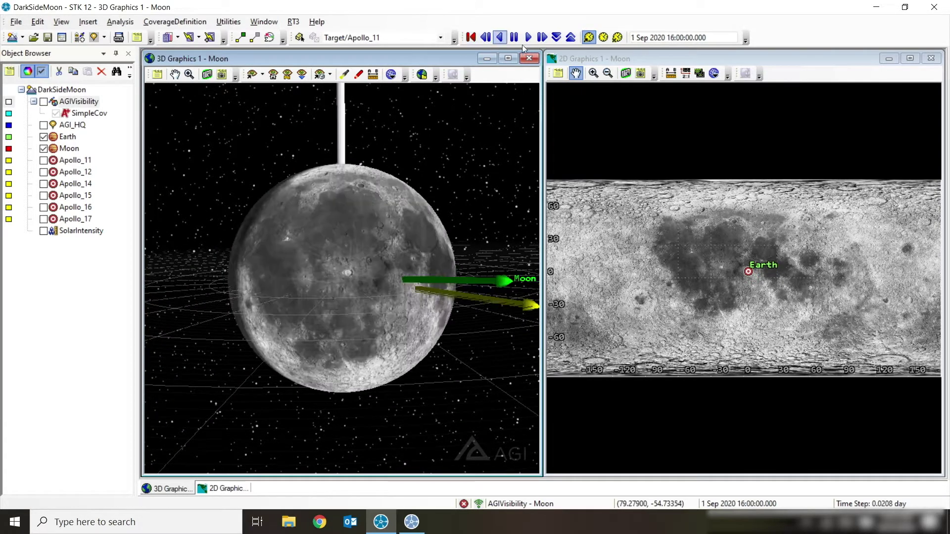
{"action": "left_click", "coordinate": [531, 39]}
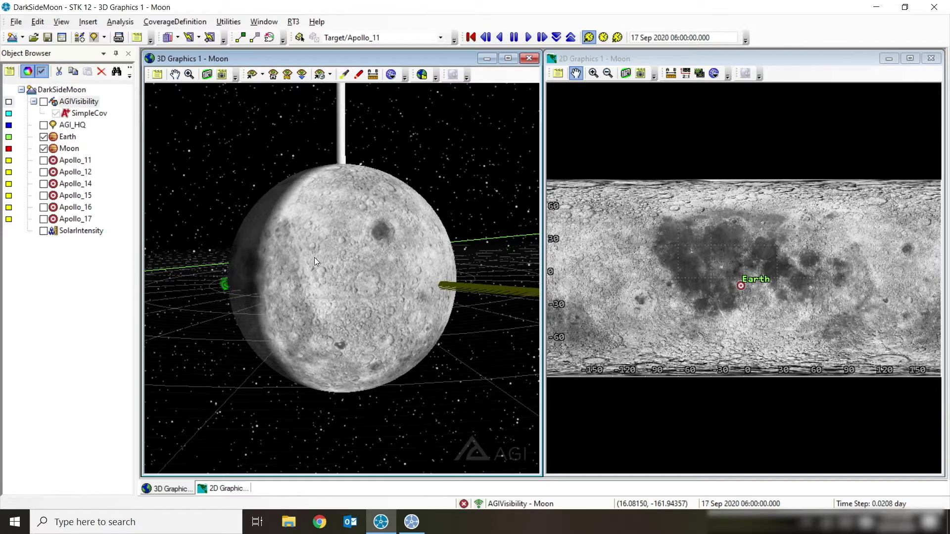
{"action": "left_click_drag", "start_coordinate": [293, 236], "coordinate": [334, 302]}
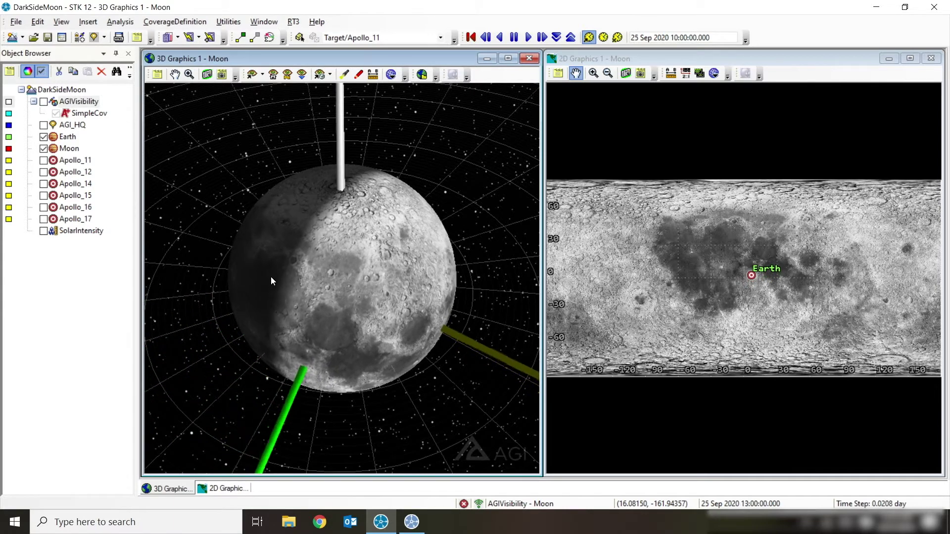
{"action": "left_click", "coordinate": [515, 38]}
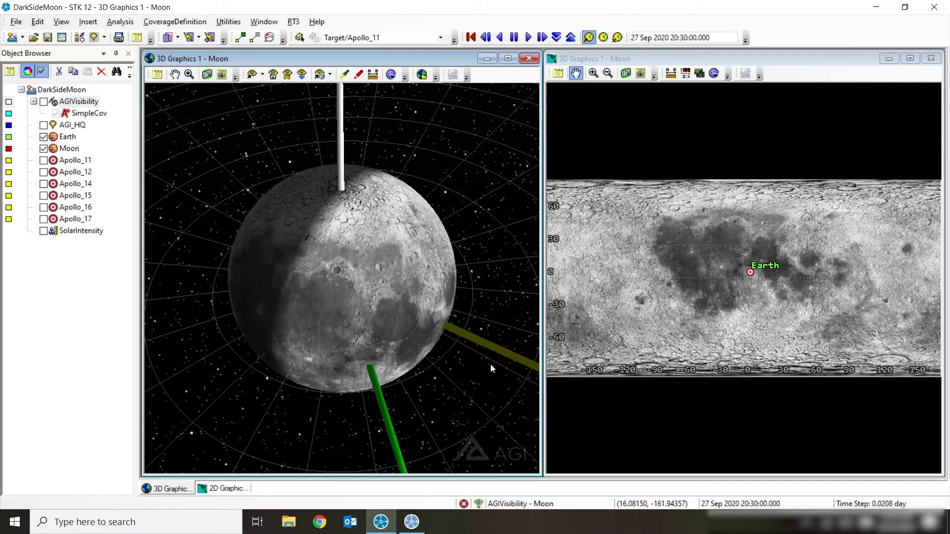
- Reset the clock and show the AGIVisibility coverage, rotating the Moon to inspect its edges
{"action": "left_click", "coordinate": [470, 37]}
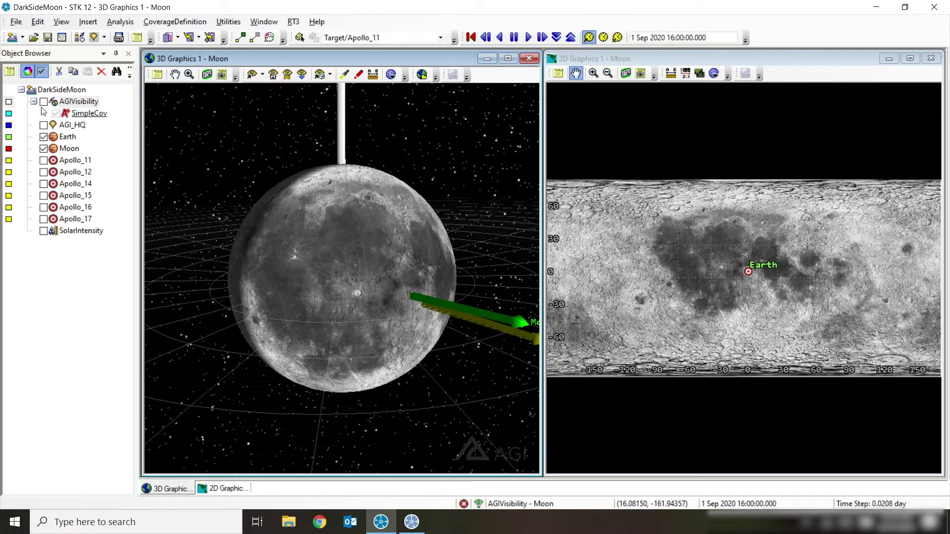
{"action": "left_click", "coordinate": [44, 101]}
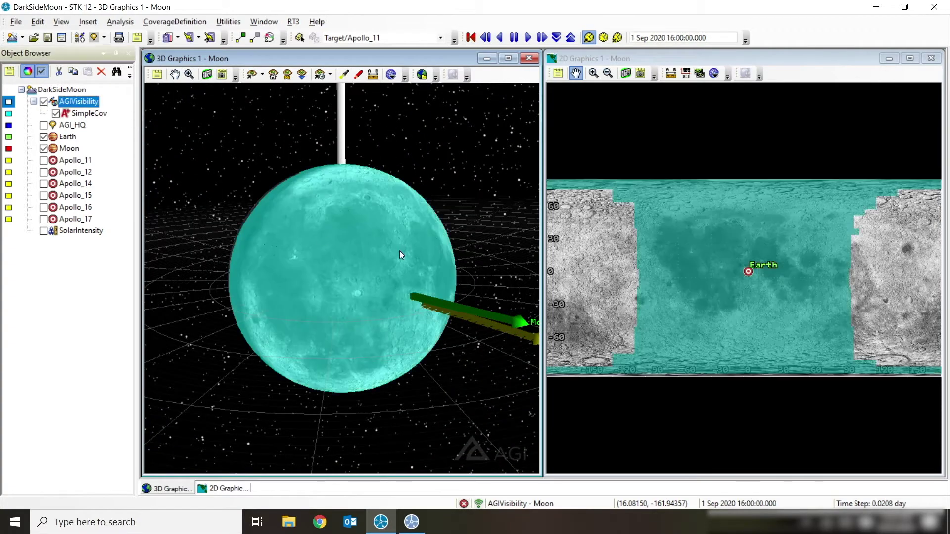
{"action": "left_click_drag", "start_coordinate": [399, 251], "coordinate": [352, 199]}
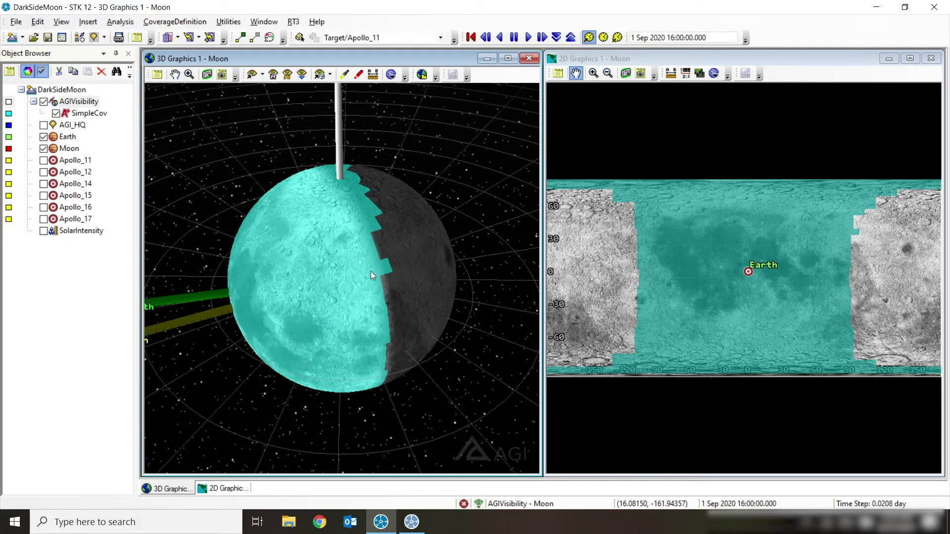
{"action": "left_click_drag", "start_coordinate": [309, 240], "coordinate": [310, 316]}
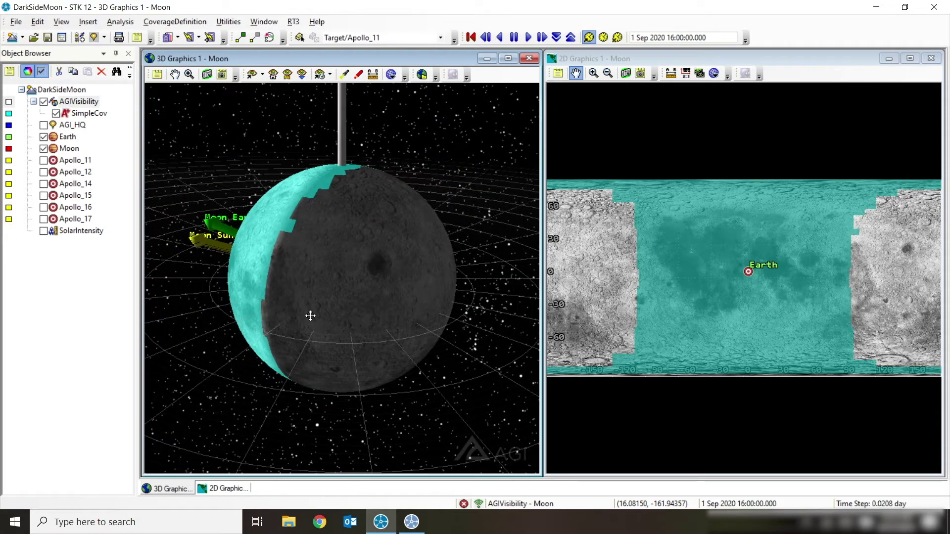
{"action": "left_click_drag", "start_coordinate": [454, 223], "coordinate": [437, 251]}
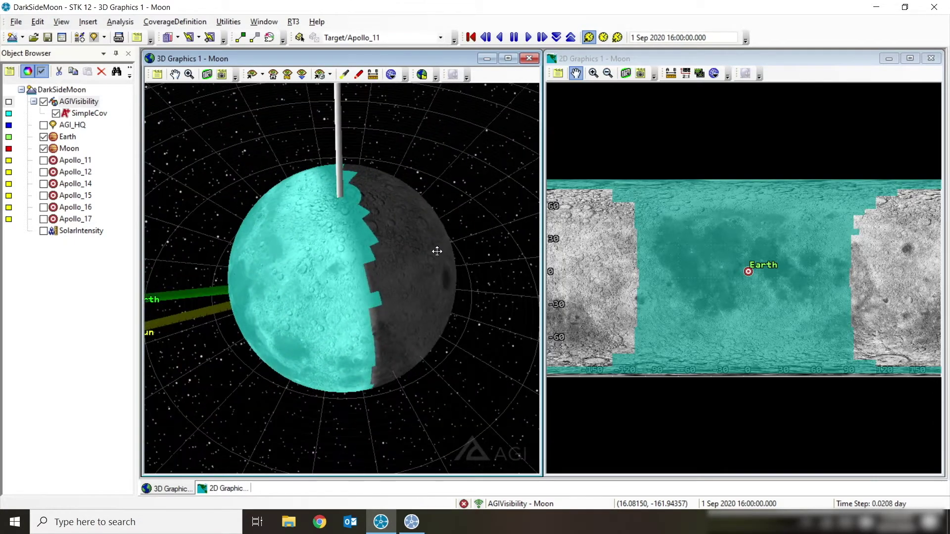
{"action": "left_click_drag", "start_coordinate": [293, 295], "coordinate": [457, 211]}
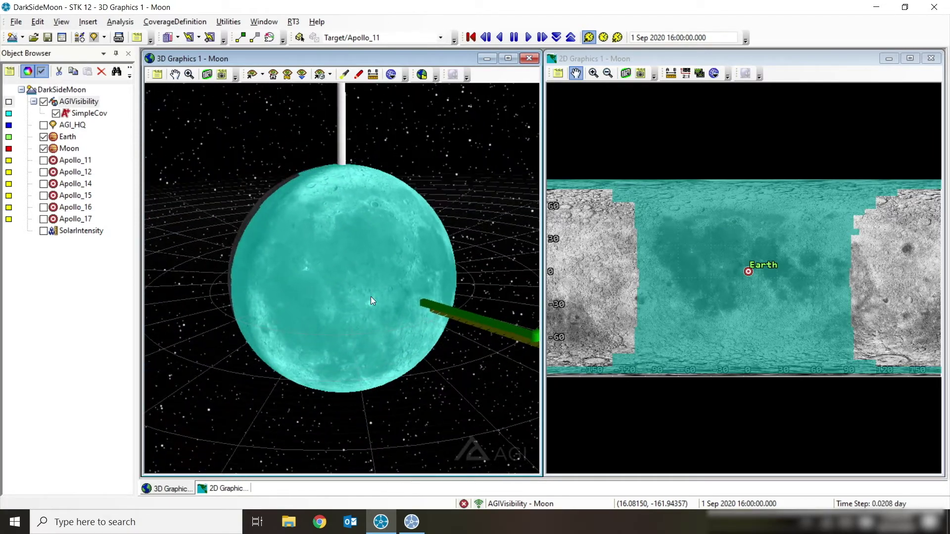
{"action": "left_click_drag", "start_coordinate": [371, 299], "coordinate": [245, 297]}
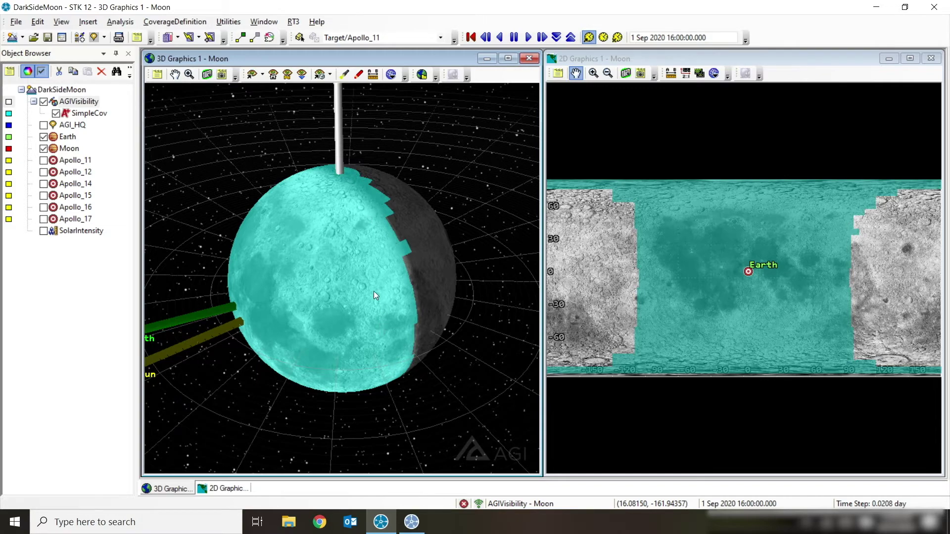
- Bring the Earth and Sun vectors into view, animate forward, and switch on SolarIntensity
{"action": "left_click_drag", "start_coordinate": [367, 270], "coordinate": [415, 265]}
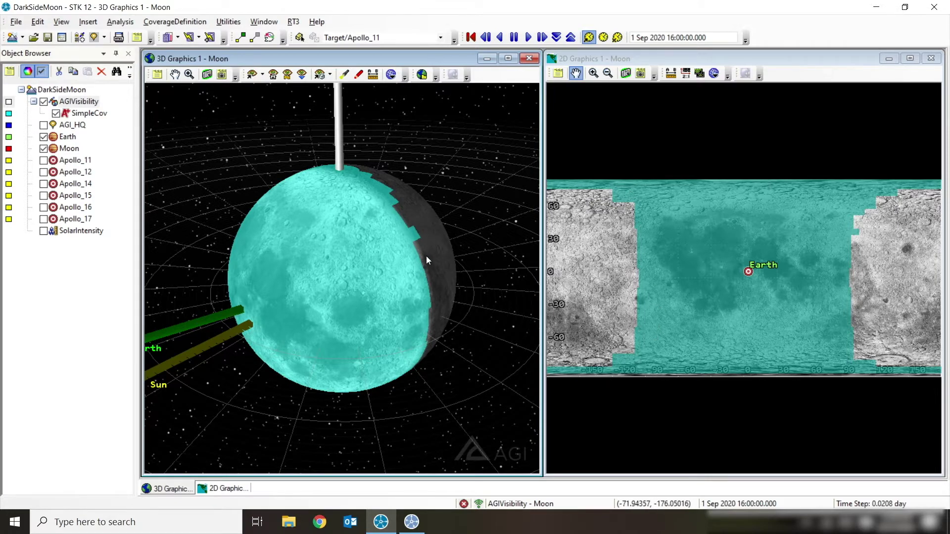
{"action": "left_click_drag", "start_coordinate": [426, 256], "coordinate": [460, 247]}
{"action": "left_click", "coordinate": [530, 37]}
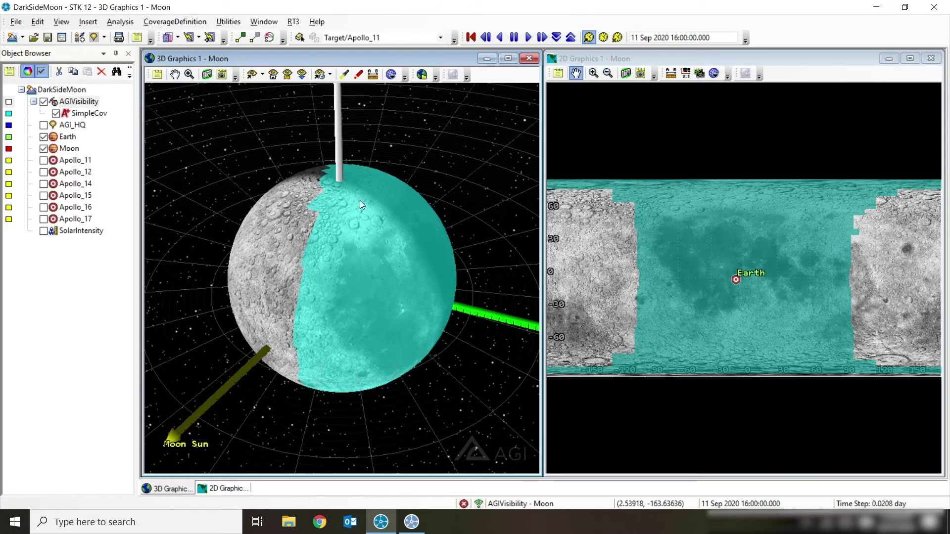
{"action": "left_click", "coordinate": [44, 231]}
- Inspect the SolarIntensity shell, reset time to 1 Sep 2020 16:00, and face the north pole
{"action": "left_click_drag", "start_coordinate": [317, 317], "coordinate": [342, 241]}
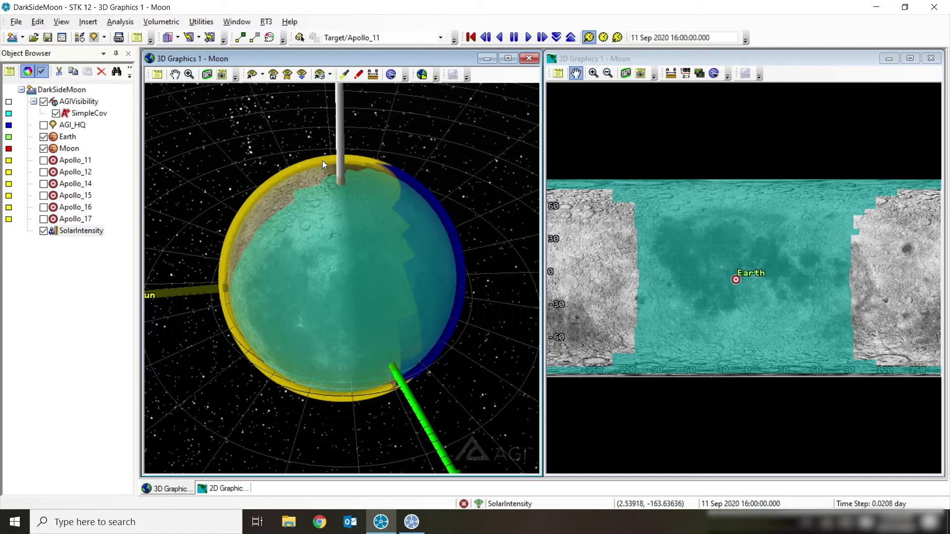
{"action": "left_click_drag", "start_coordinate": [447, 231], "coordinate": [430, 257]}
{"action": "left_click", "coordinate": [471, 37]}
{"action": "left_click_drag", "start_coordinate": [470, 188], "coordinate": [472, 258]}
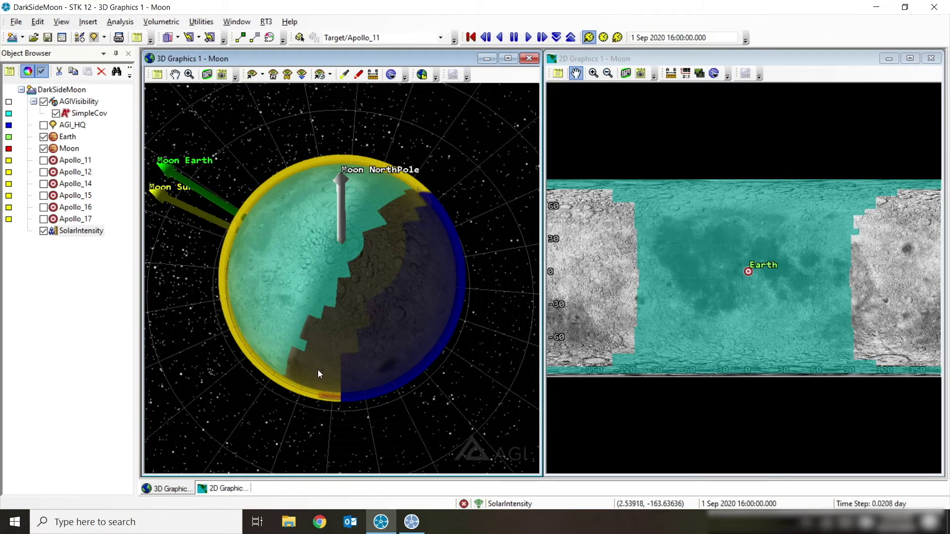
{"action": "left_click_drag", "start_coordinate": [319, 392], "coordinate": [299, 345]}
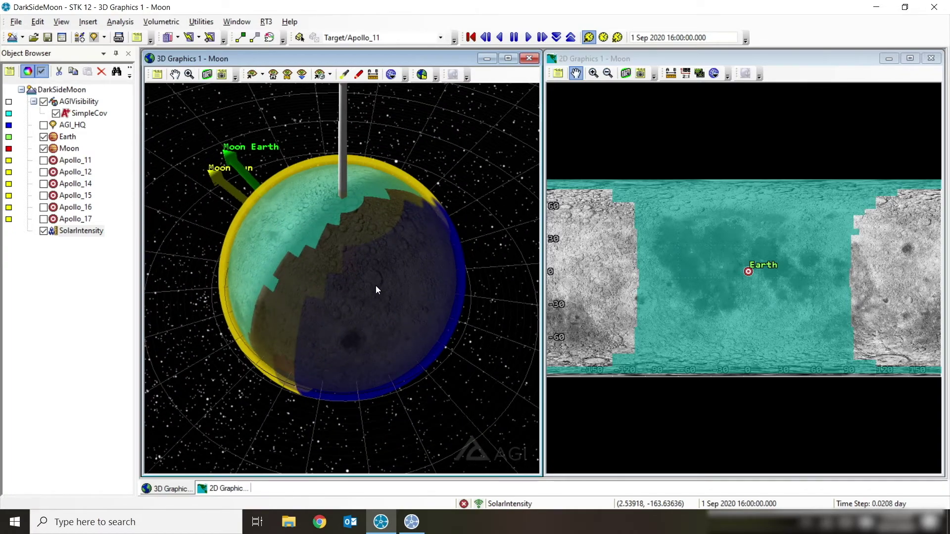
{"action": "left_click_drag", "start_coordinate": [376, 287], "coordinate": [423, 218]}
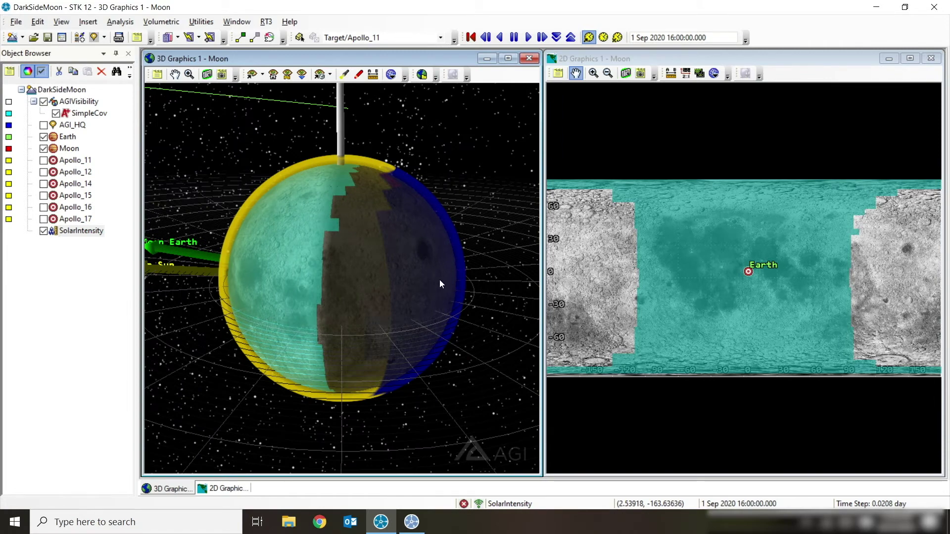
{"action": "left_click_drag", "start_coordinate": [439, 282], "coordinate": [436, 386]}
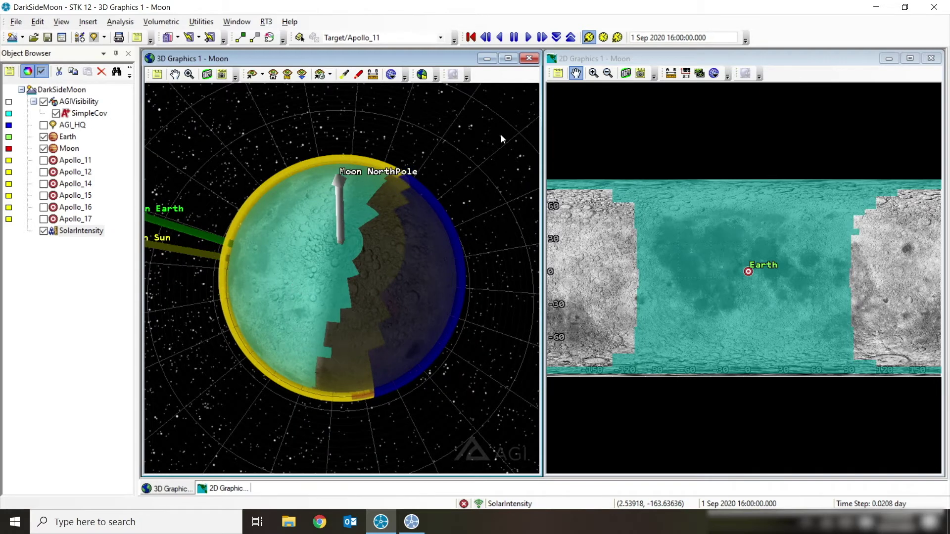
- Play forward to 19 Sep 2020 12:30, pause, and hide the AGIVisibility coverage
{"action": "left_click", "coordinate": [529, 37]}
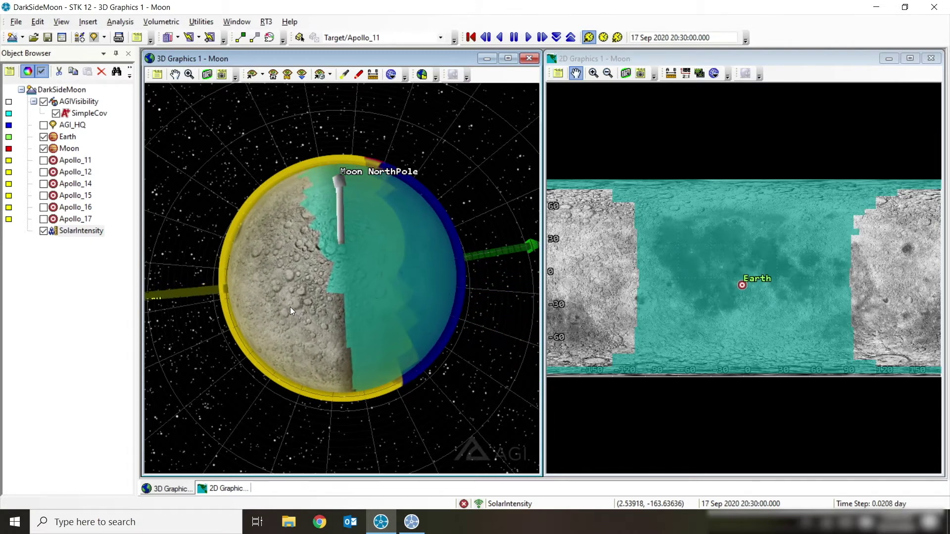
{"action": "left_click", "coordinate": [514, 38]}
{"action": "left_click", "coordinate": [44, 101]}
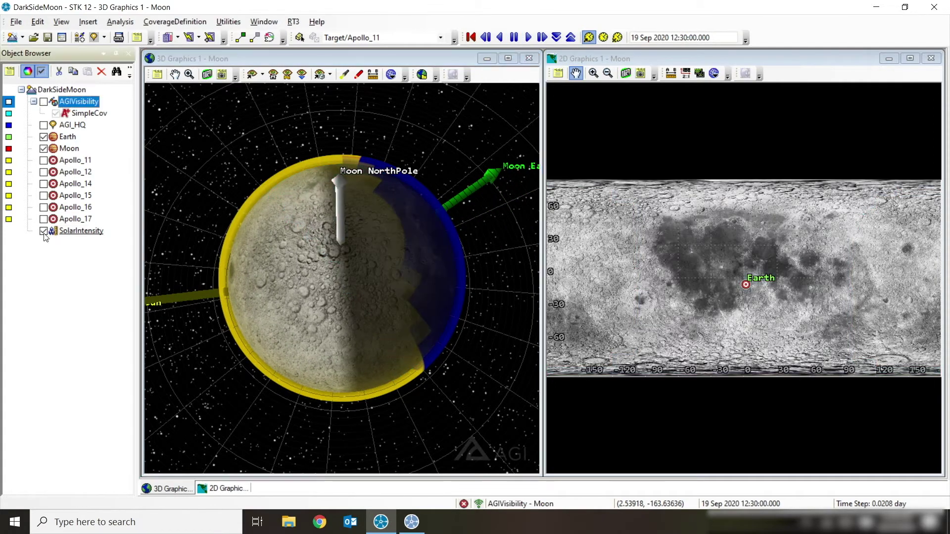
- Hide the SolarIntensity volume and turn the Moon to a side-on equatorial view
{"action": "left_click", "coordinate": [43, 230]}
{"action": "left_click_drag", "start_coordinate": [400, 368], "coordinate": [314, 318]}
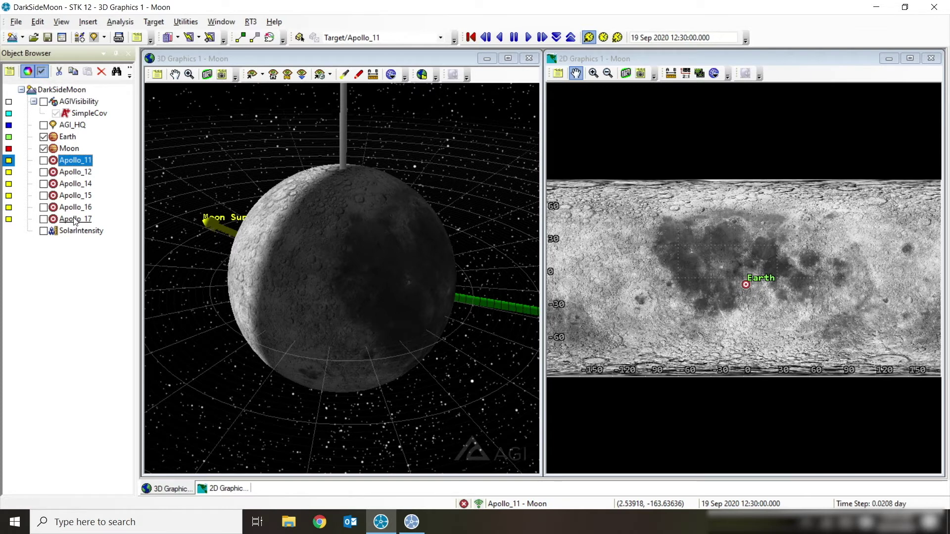
- Show the Apollo_11 through Apollo_17 landing sites and reset time to 1 Sep 2020 16:00
{"action": "left_click", "coordinate": [74, 219], "text": "shift"}
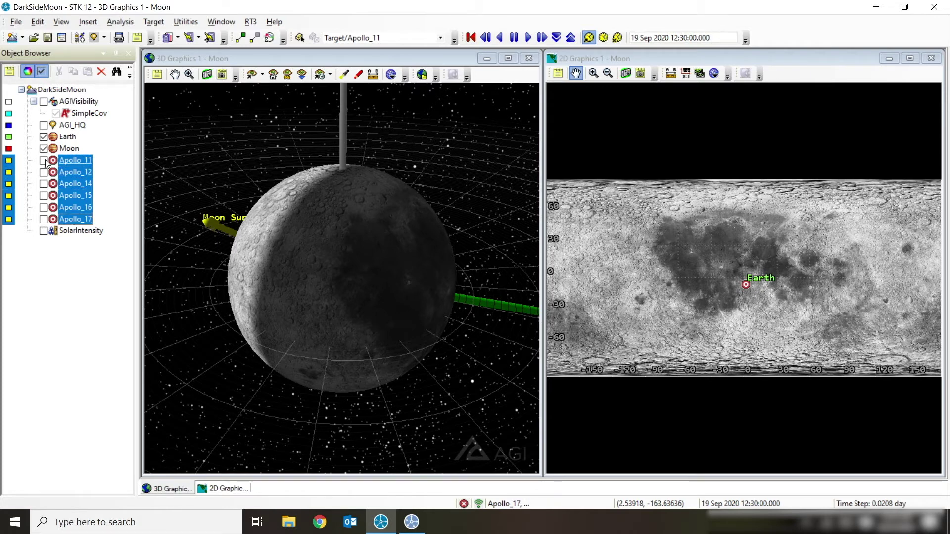
{"action": "left_click", "coordinate": [47, 160]}
{"action": "left_click_drag", "start_coordinate": [418, 272], "coordinate": [307, 276]}
{"action": "left_click", "coordinate": [470, 37]}
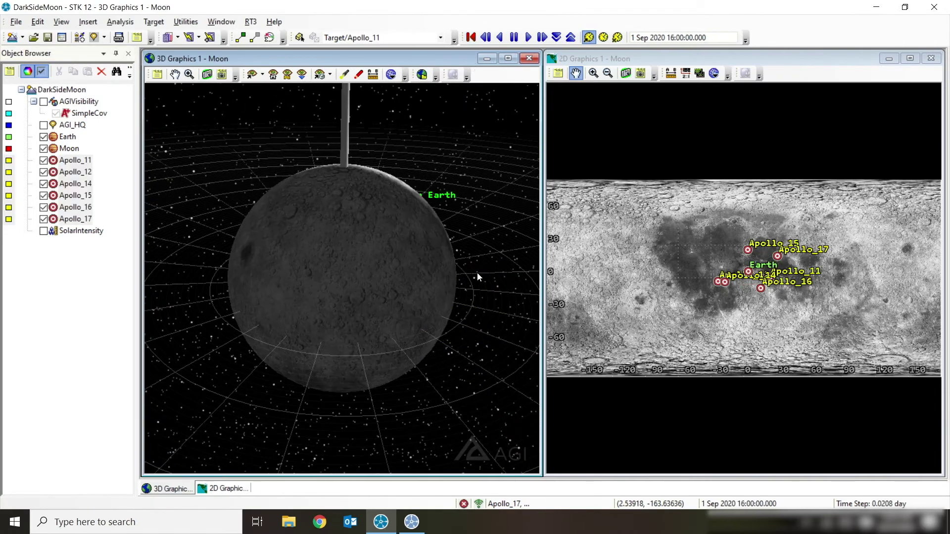
- Rotate and zoom out the 3D Moon to centre the landing sites, then view the far side
{"action": "left_click_drag", "start_coordinate": [477, 272], "coordinate": [381, 261]}
{"action": "left_click_drag", "start_coordinate": [355, 296], "coordinate": [385, 267]}
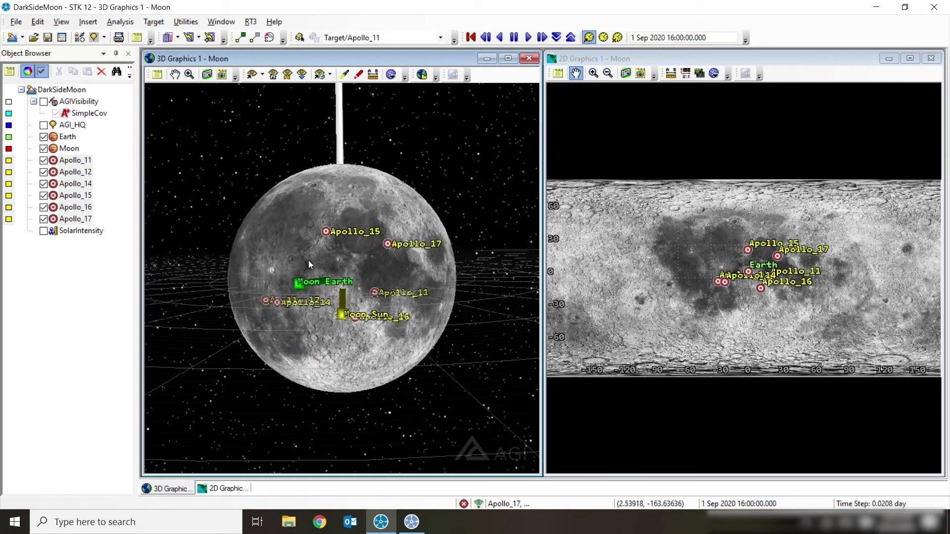
{"action": "left_click_drag", "start_coordinate": [325, 254], "coordinate": [317, 277]}
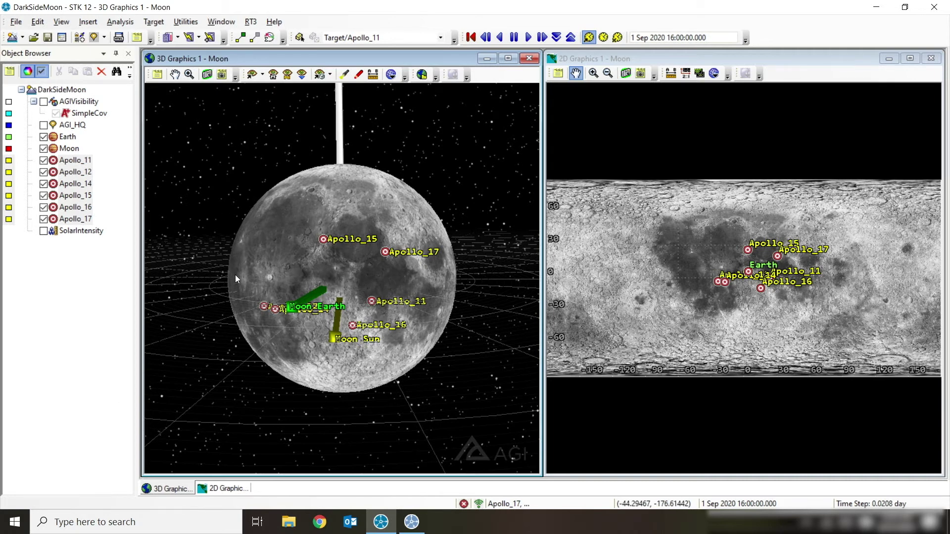
{"action": "scroll", "coordinate": [382, 215], "scroll_direction": "down", "scroll_amount": 2}
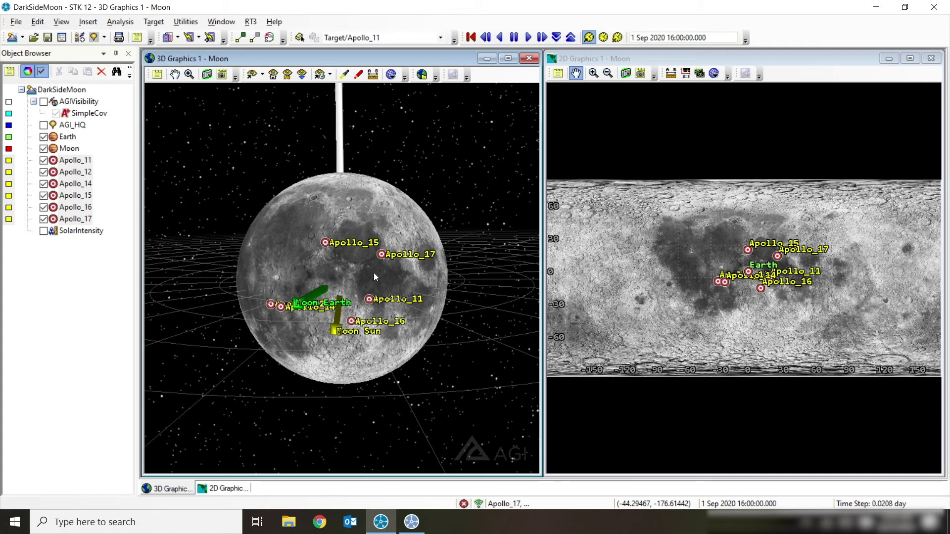
{"action": "scroll", "coordinate": [400, 284], "scroll_direction": "down", "scroll_amount": 2}
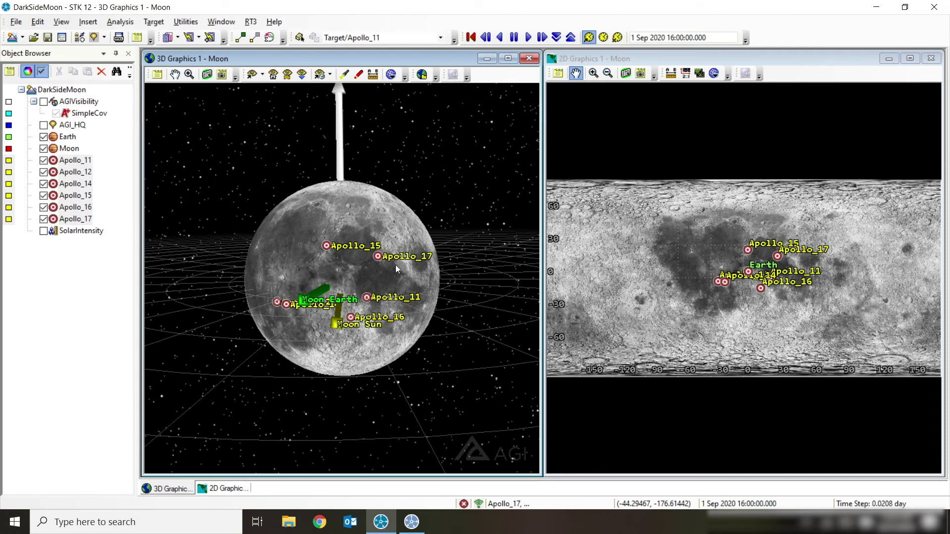
{"action": "left_click_drag", "start_coordinate": [405, 199], "coordinate": [220, 215]}
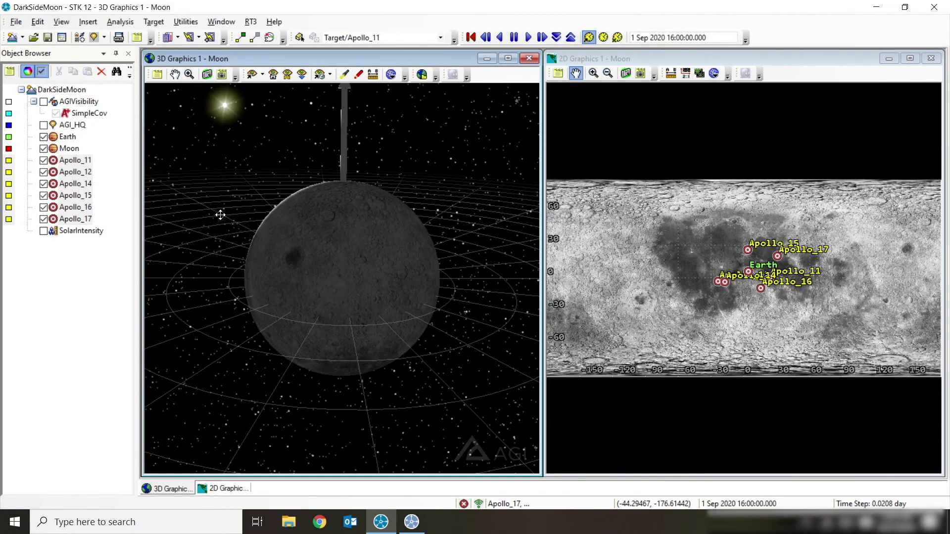